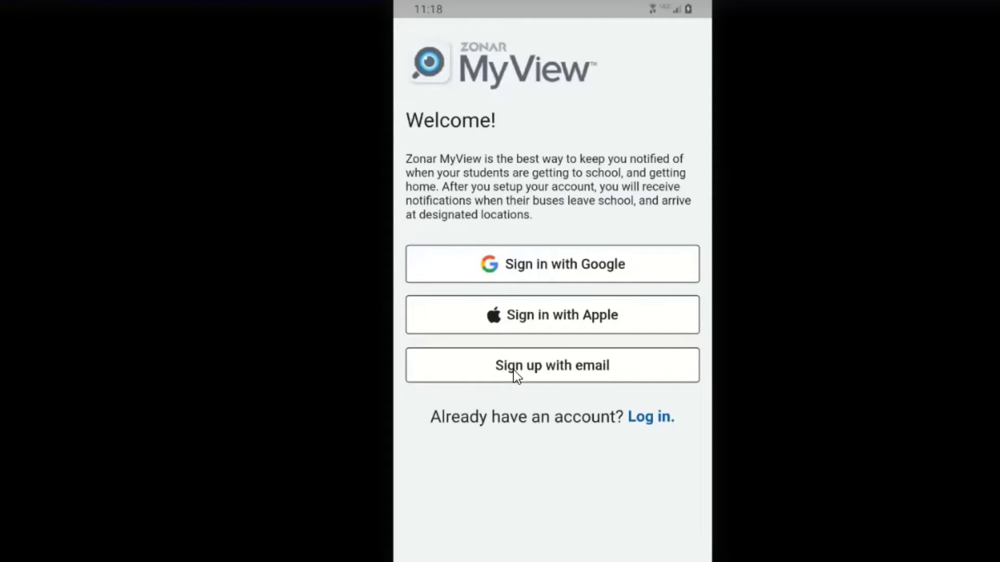
# - Register an e-mail account with the parent's name, e-mail address and pasted password
pyautogui.click(548, 369)
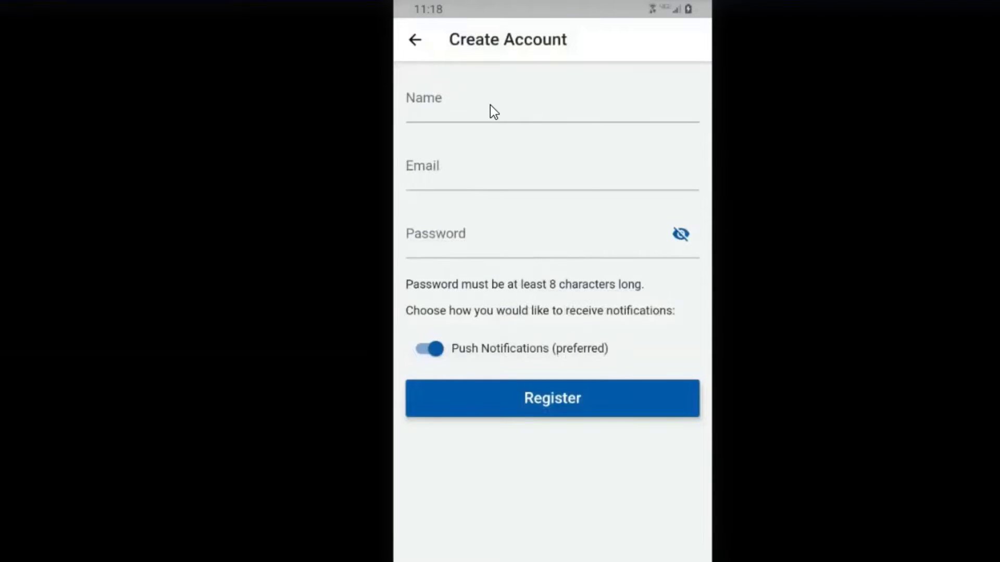
pyautogui.click(490, 105)
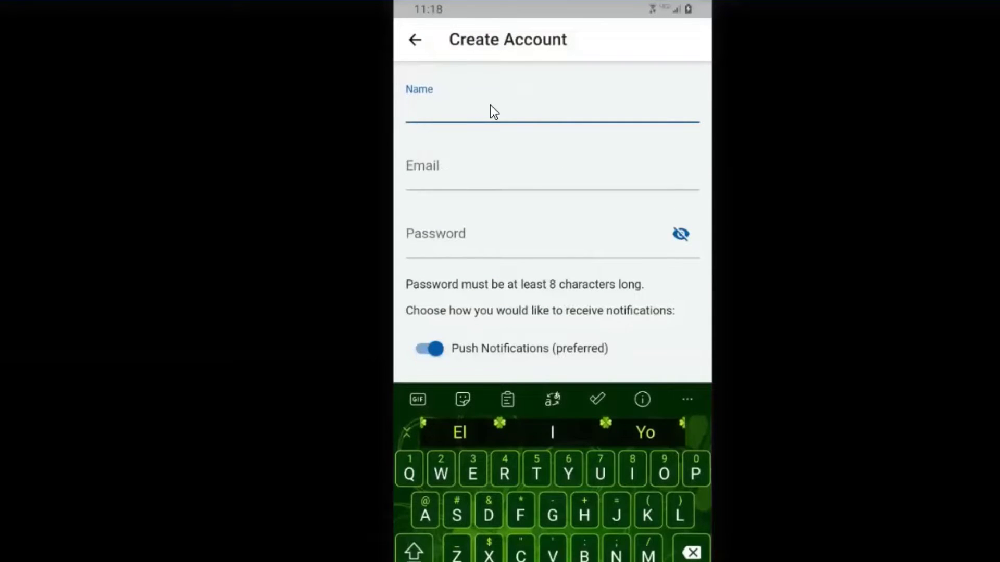
pyautogui.write('Da')
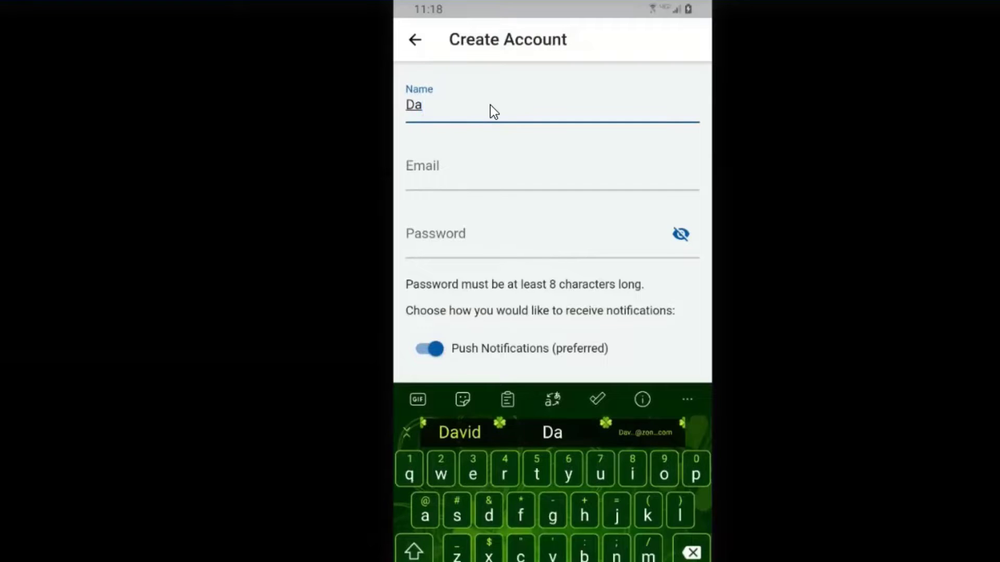
pyautogui.write('vid')
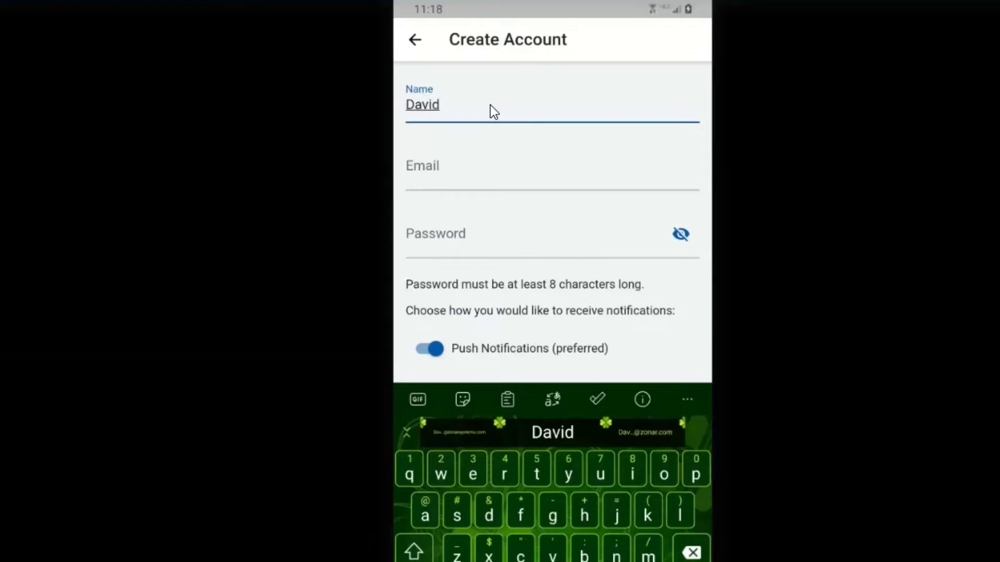
pyautogui.press('Tab')
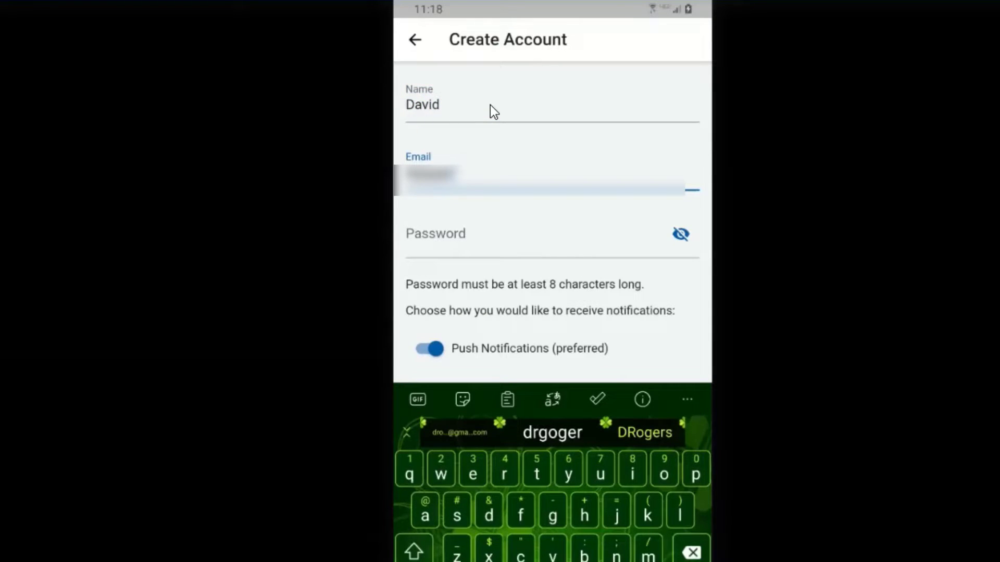
pyautogui.press('Tab')
pyautogui.hotkey('ctrl', 'v')
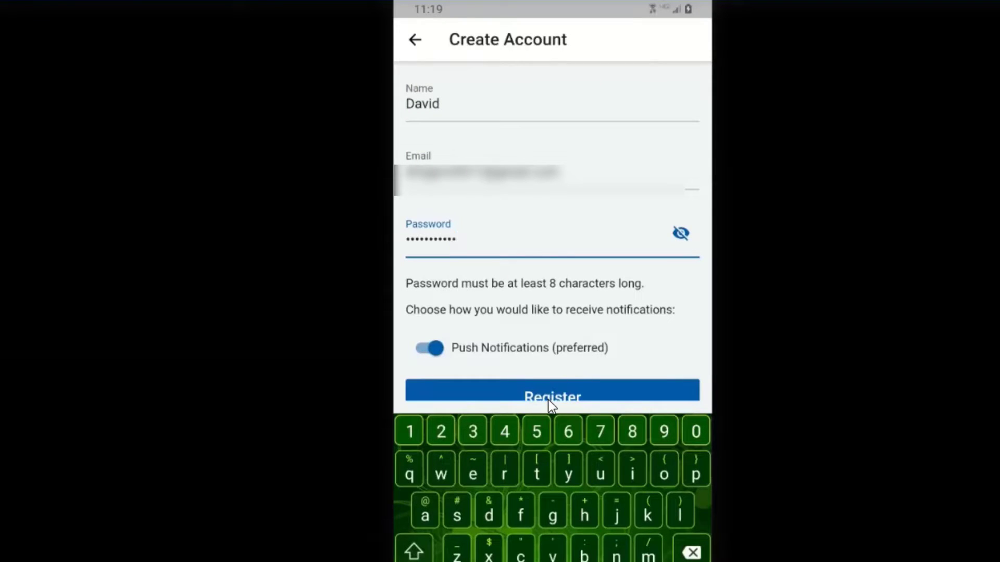
pyautogui.click(642, 394)
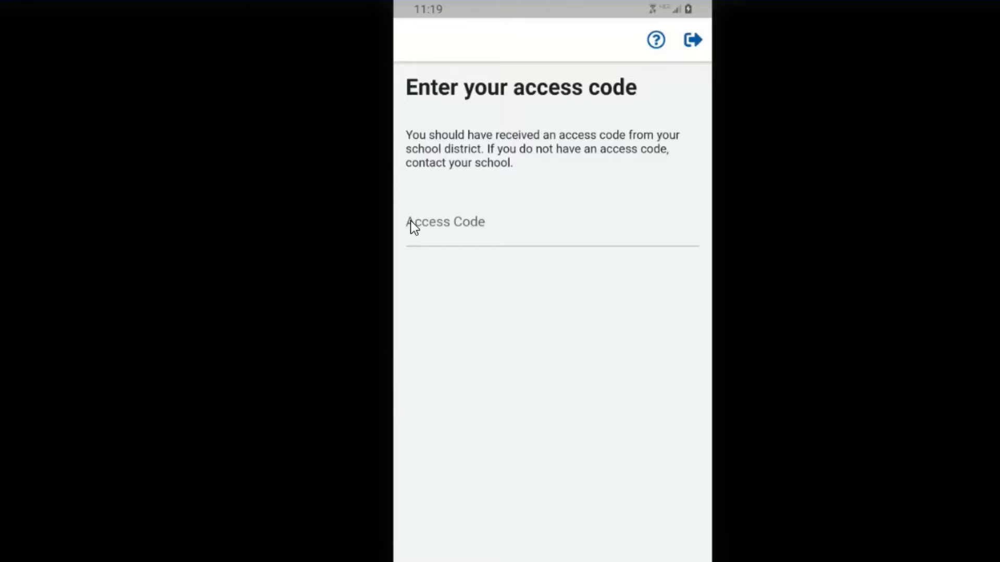
# - Enter and submit the school district's access code
pyautogui.click(410, 223)
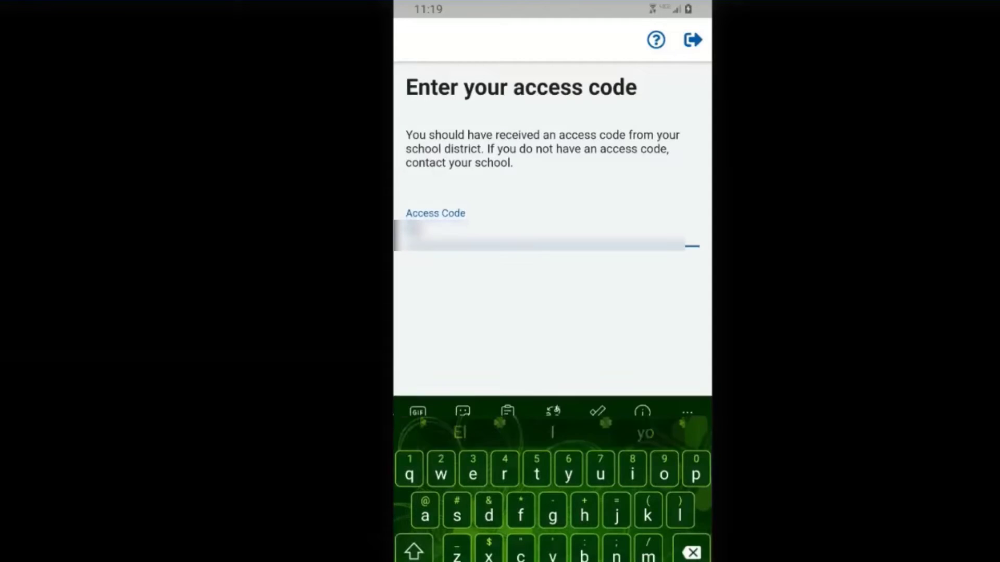
pyautogui.write('E')
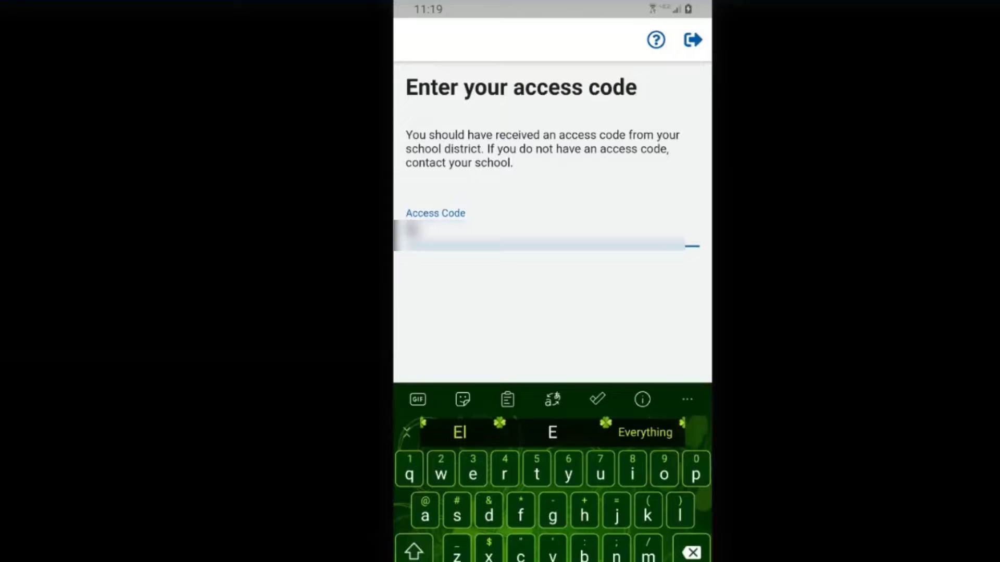
pyautogui.write('ver')
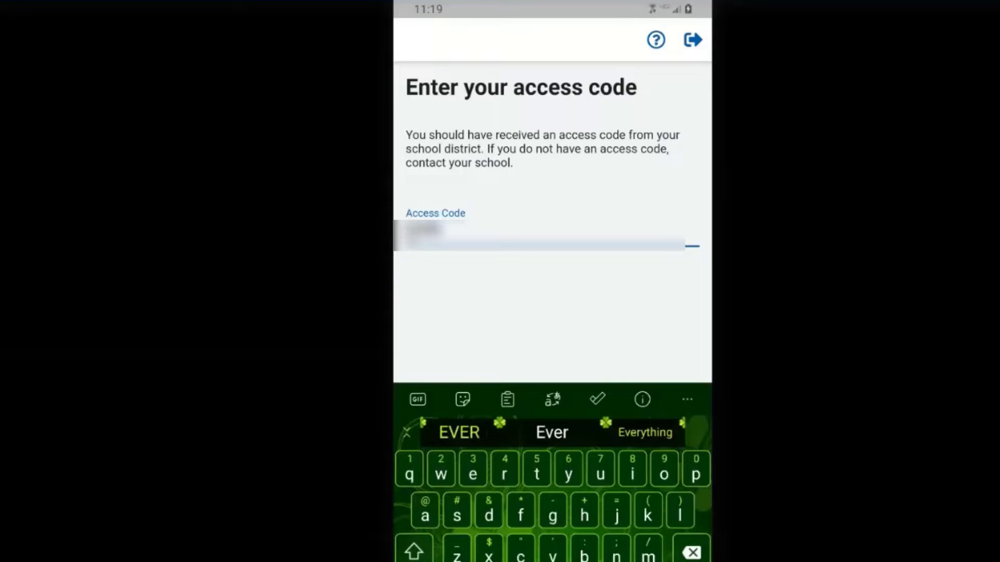
pyautogui.write('ps')
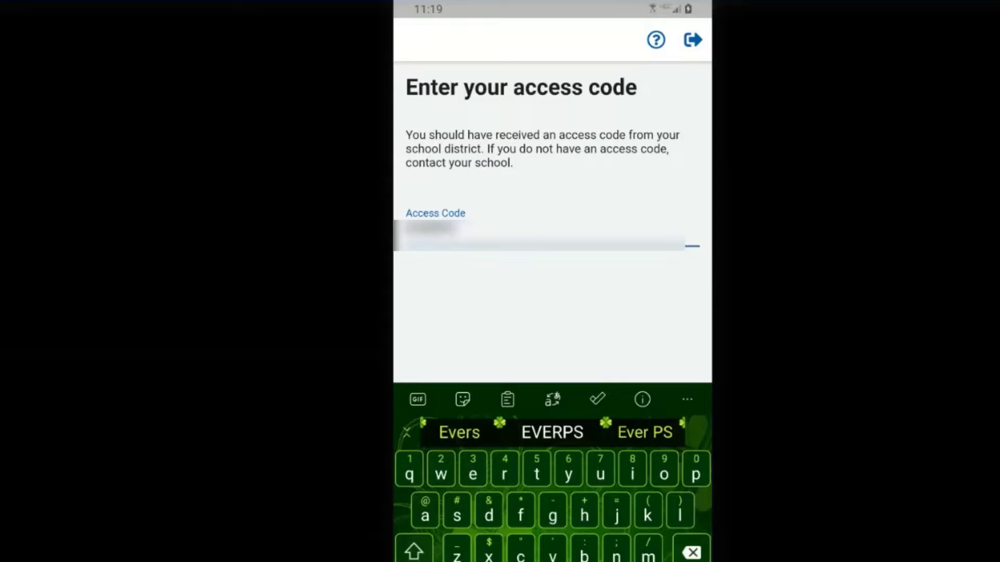
pyautogui.press('Return')
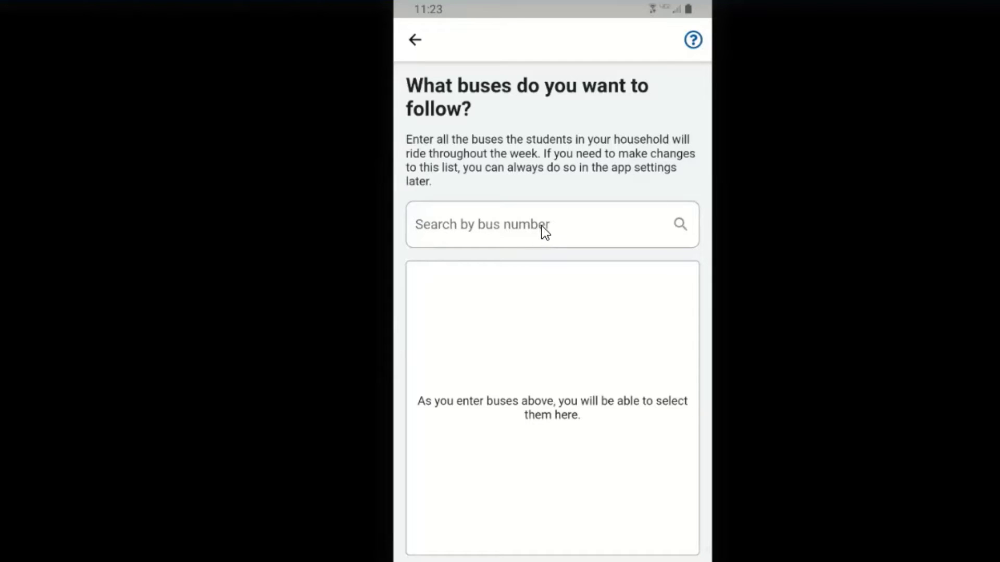
# - Search buses for 'cat' and switch on CathcartElem_AM and CathcartElem_PM
pyautogui.click(542, 226)
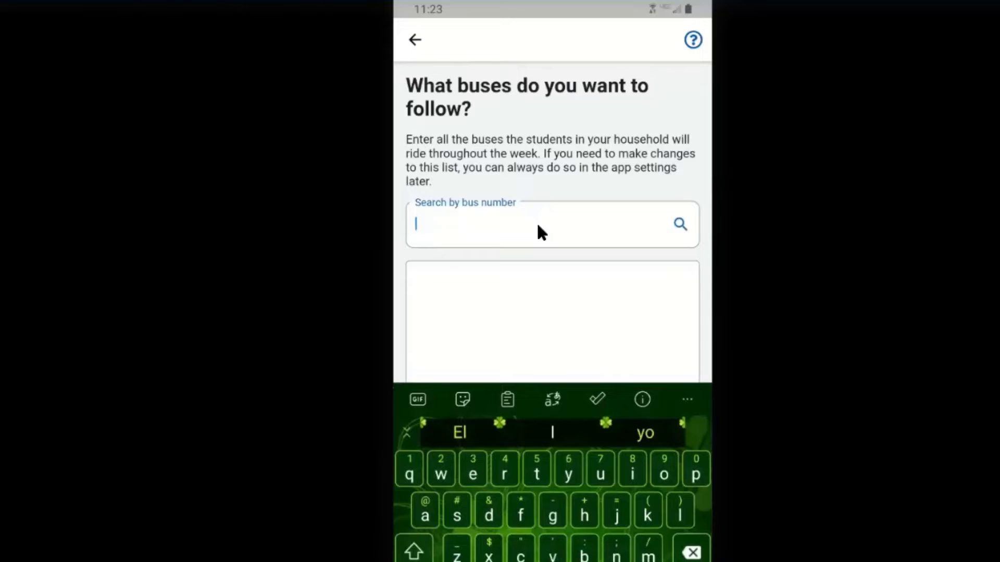
pyautogui.write('ca')
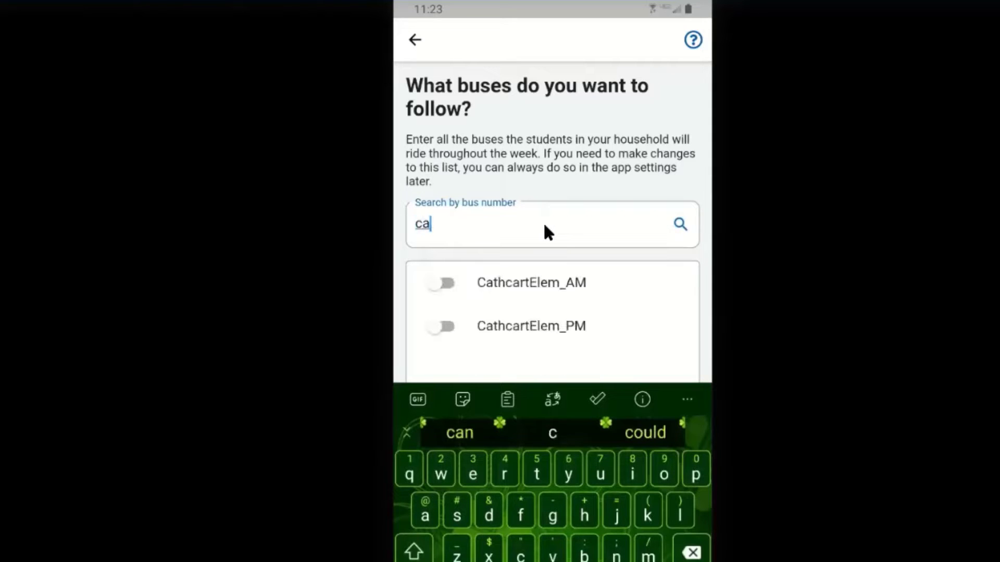
pyautogui.write('t')
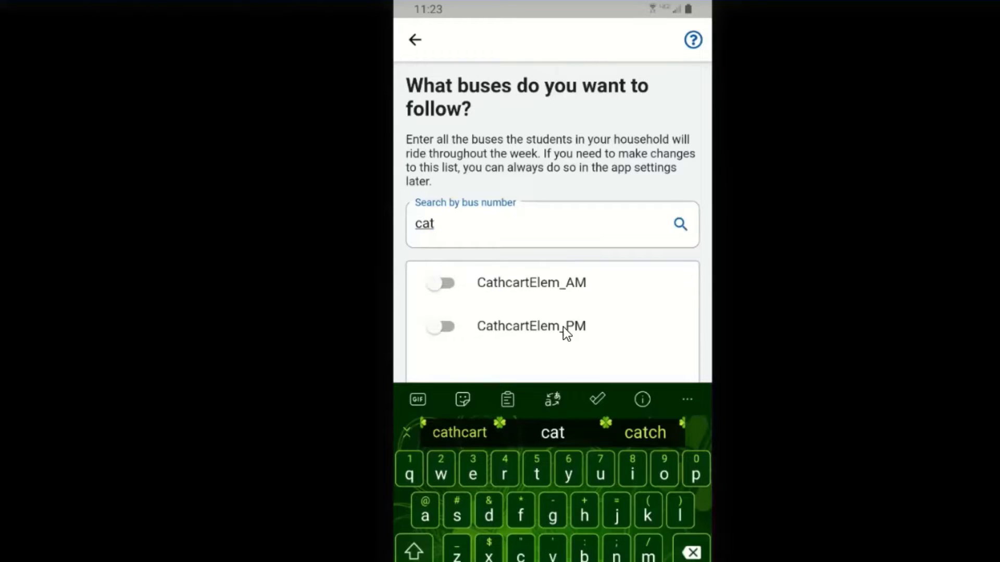
pyautogui.click(446, 282)
pyautogui.click(443, 327)
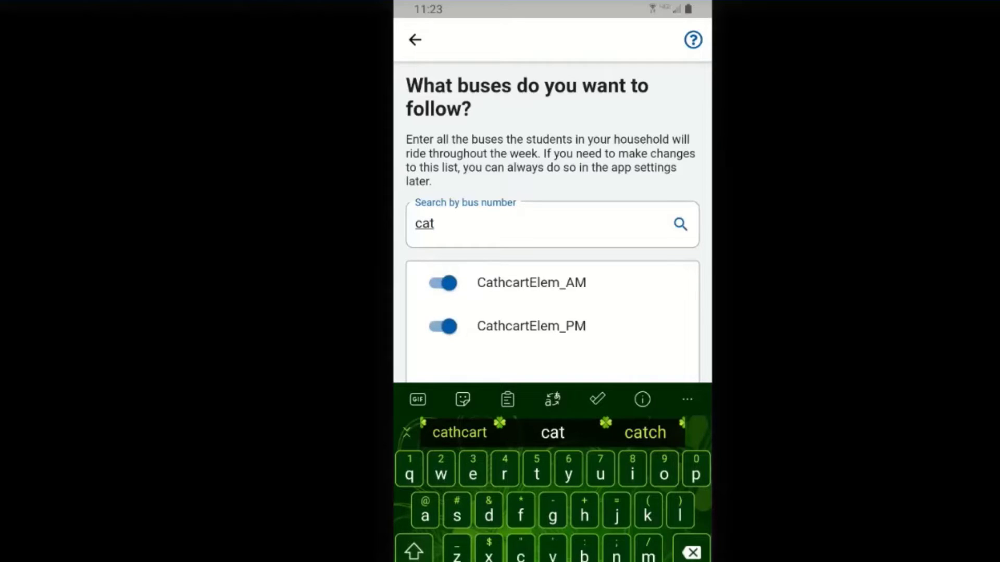
pyautogui.press('Escape')
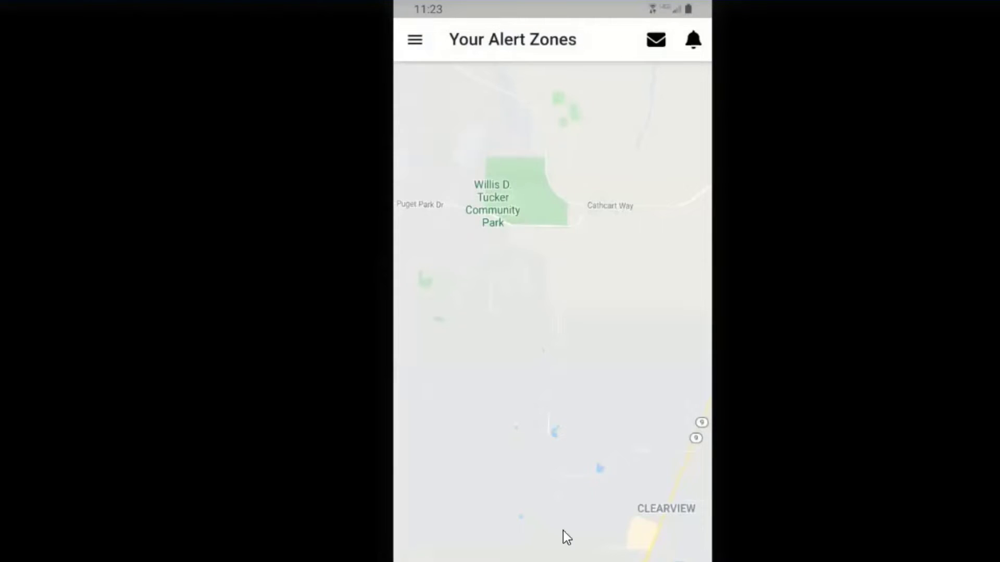
# - Choose Add Students from the main menu
pyautogui.click(414, 42)
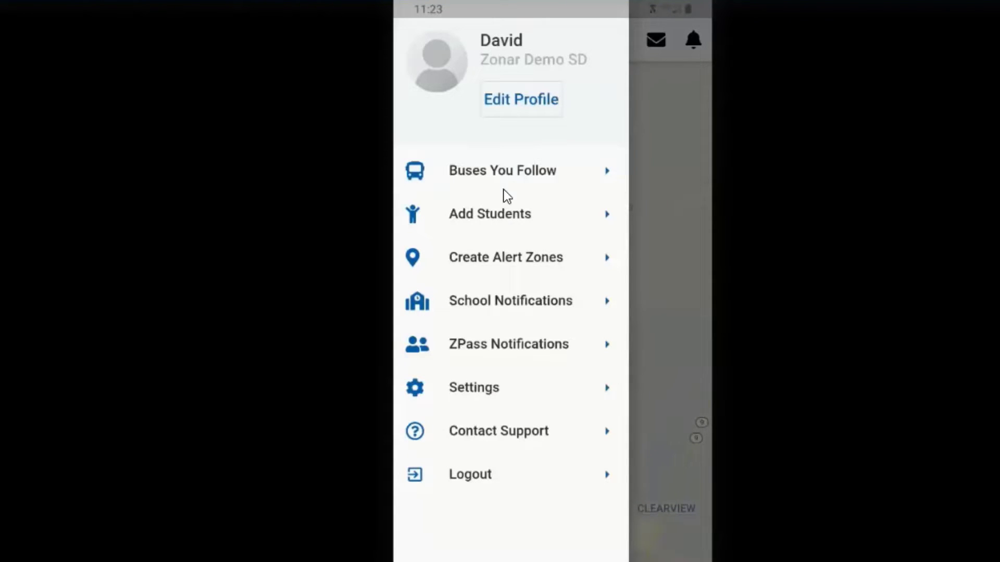
pyautogui.click(500, 215)
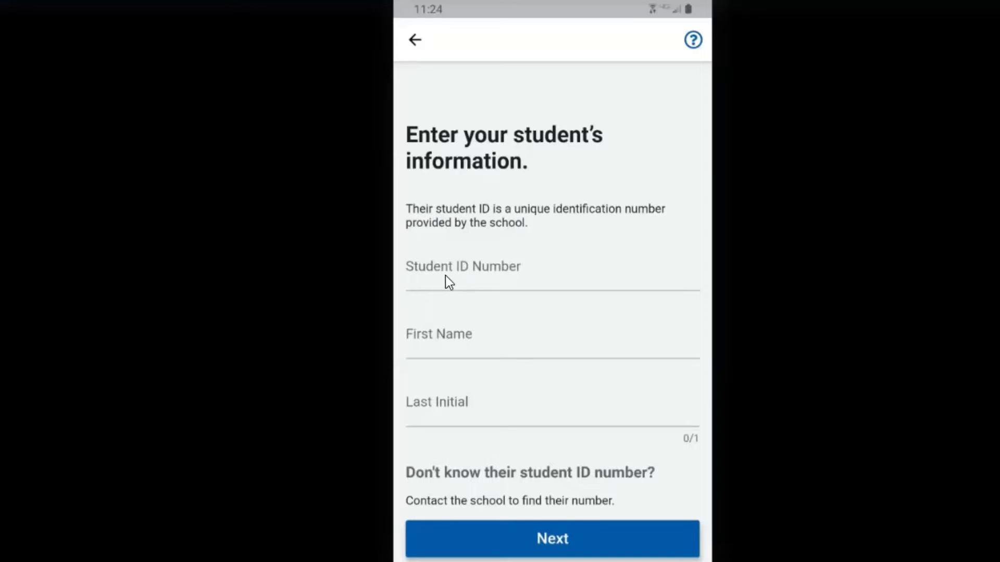
# - Enter the student's ID number, first name and last initial, then submit
pyautogui.click(438, 283)
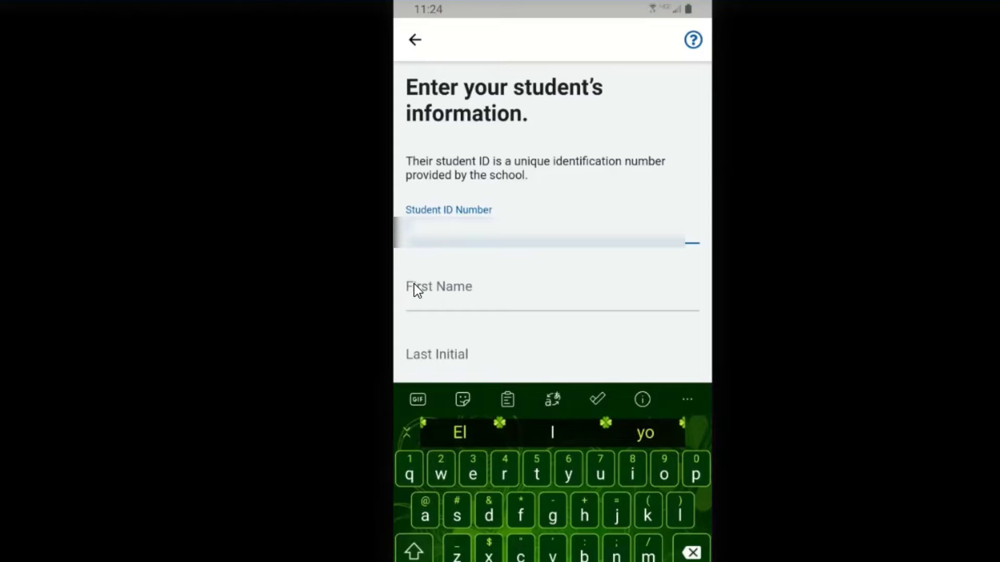
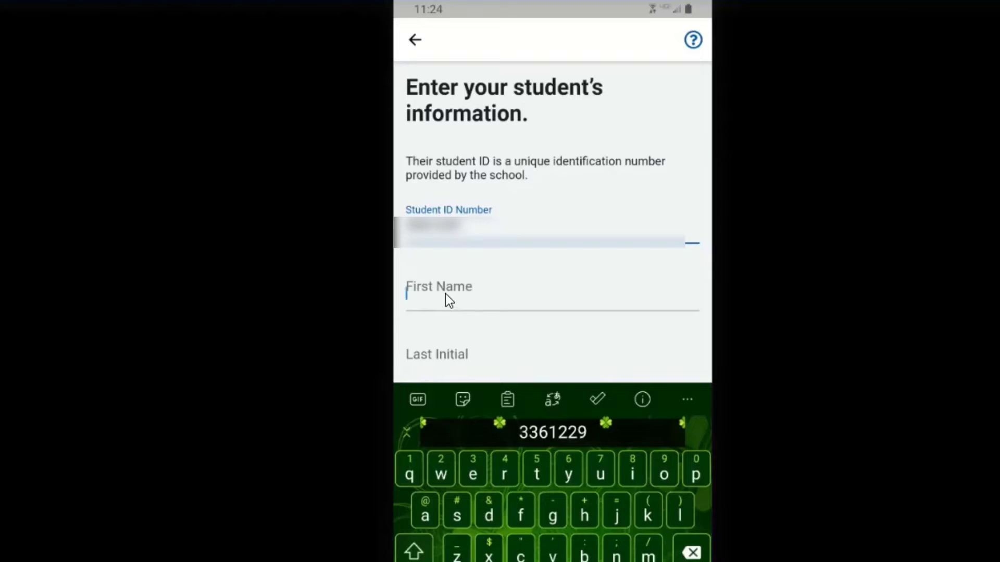
pyautogui.click(443, 296)
pyautogui.write('Frank')
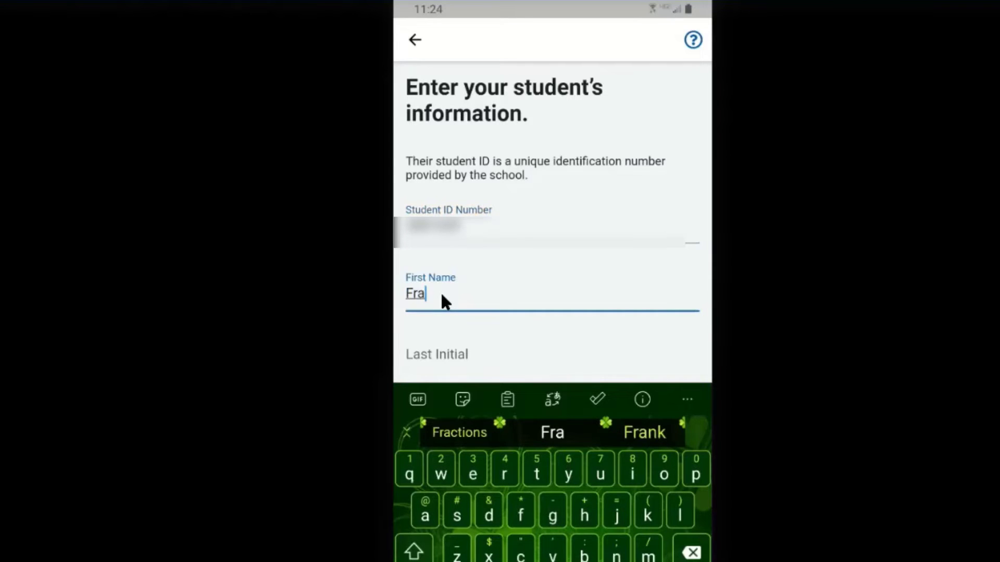
pyautogui.click(442, 354)
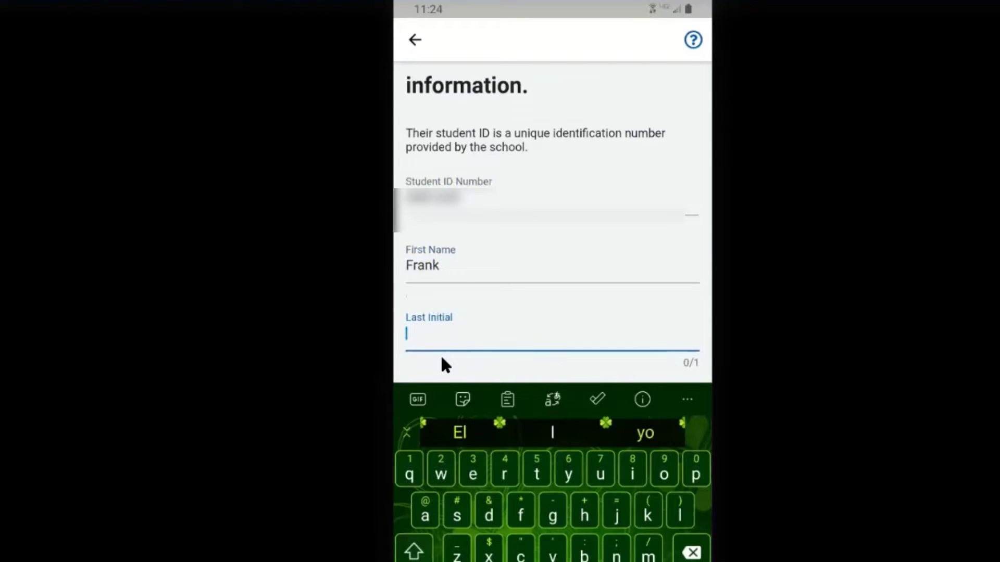
pyautogui.write('L')
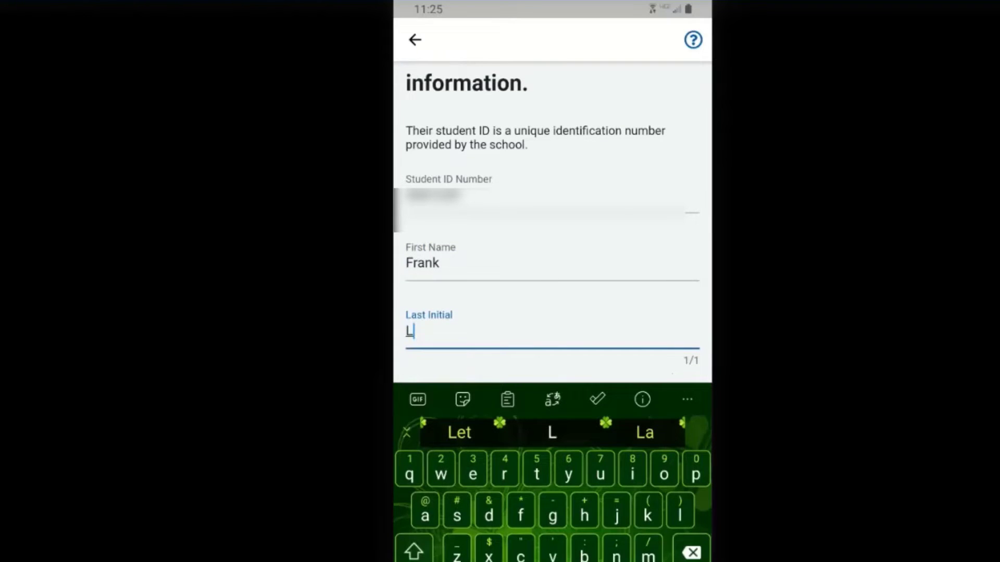
pyautogui.press('Escape')
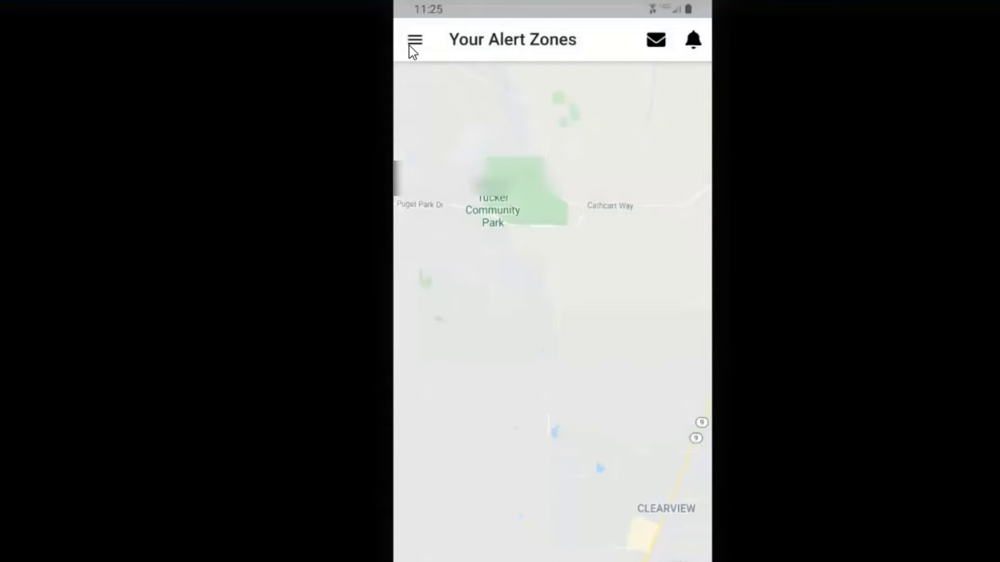
# - Check the Students list for the new student, then go to Create Alert Zones
pyautogui.click(410, 45)
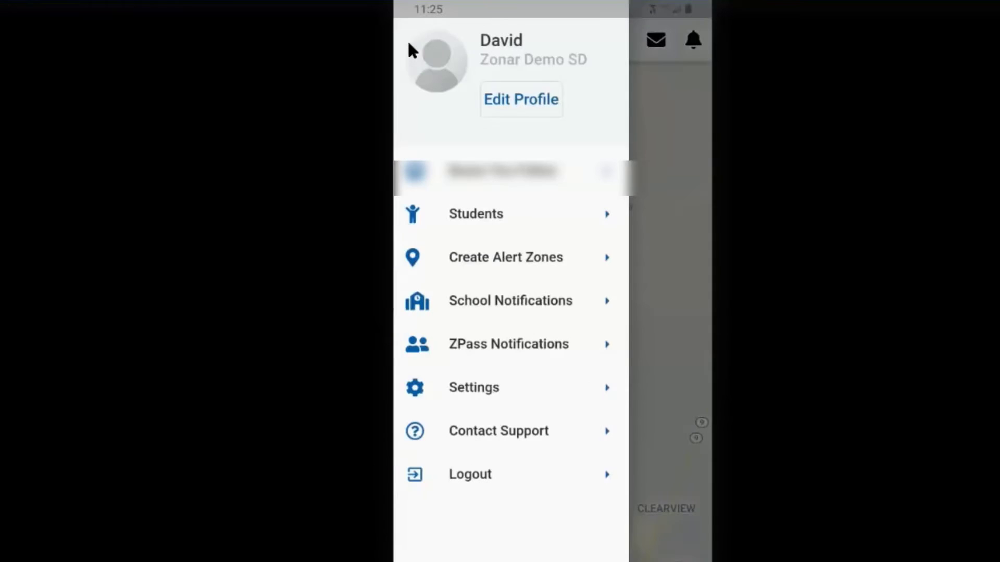
pyautogui.click(480, 216)
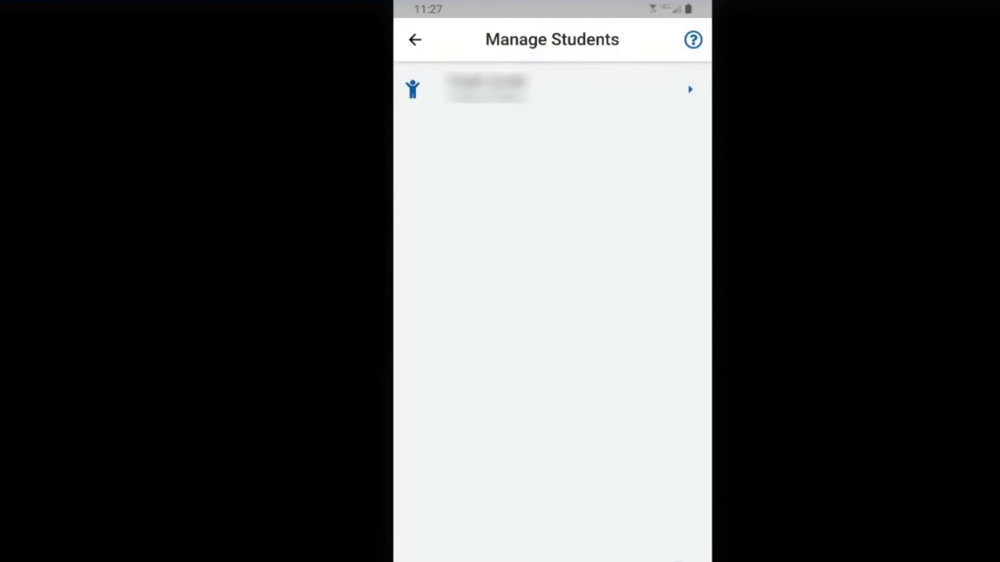
pyautogui.click(419, 41)
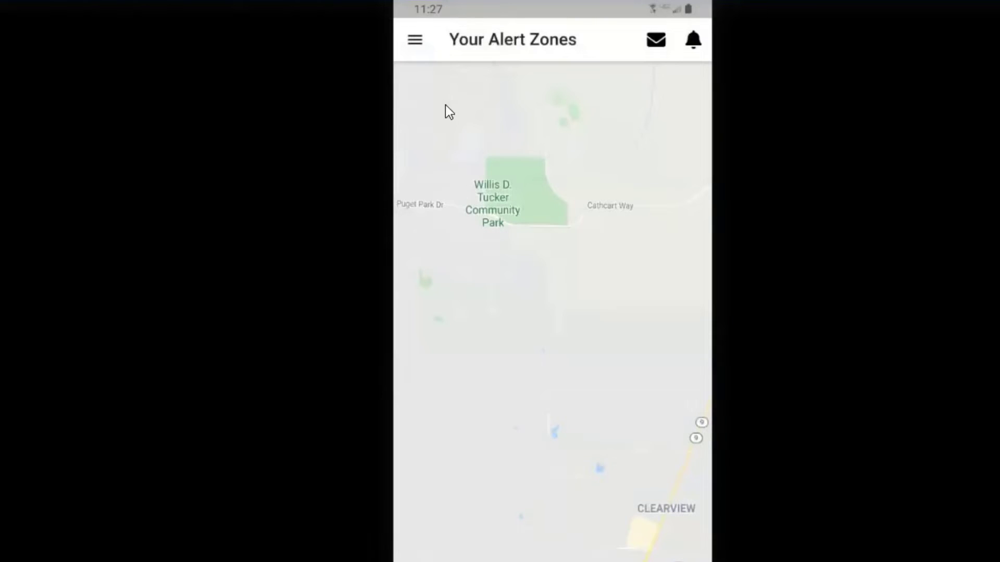
pyautogui.click(415, 37)
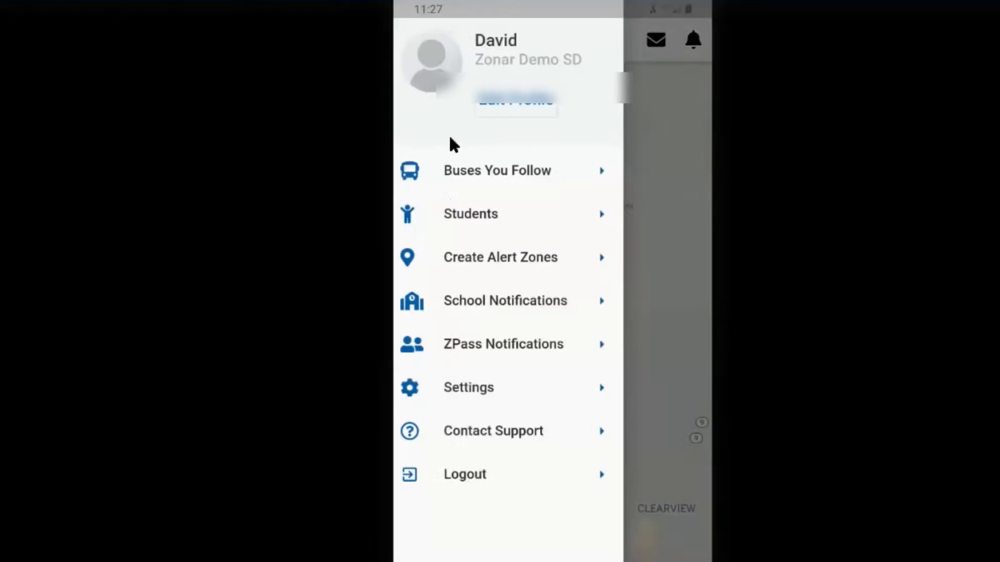
pyautogui.click(471, 259)
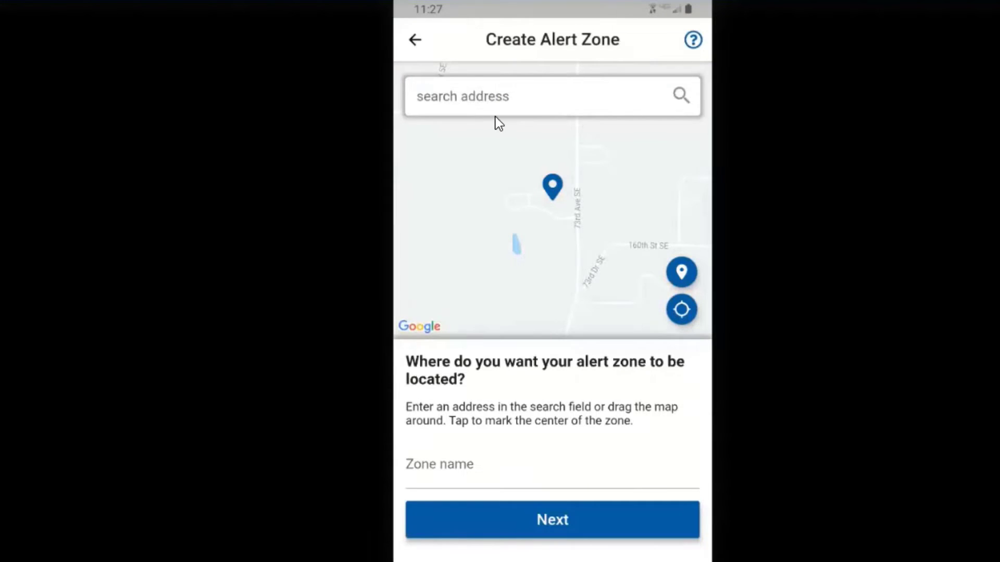
# - Search and pin the home street address on the map, and name the zone 'home'
pyautogui.click(485, 97)
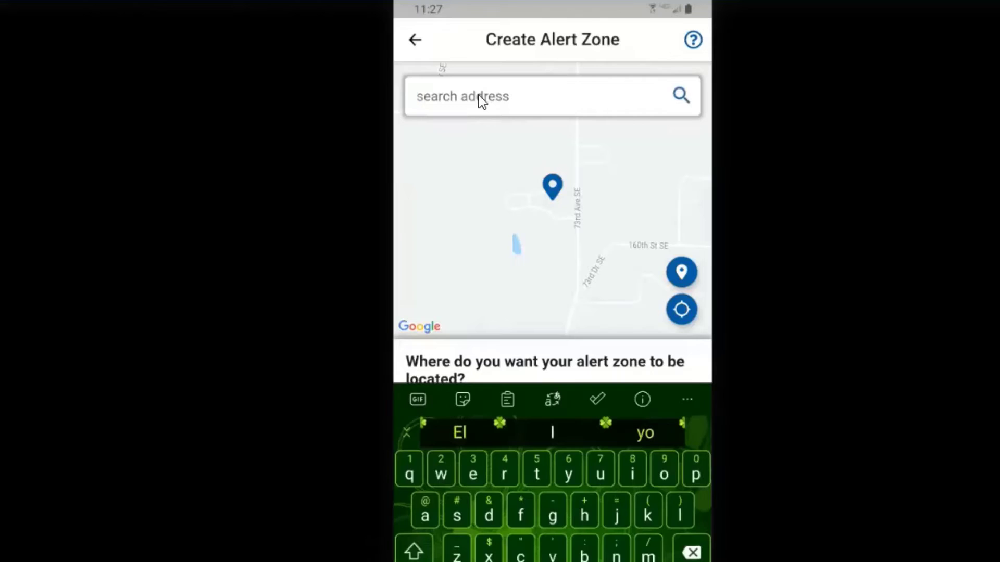
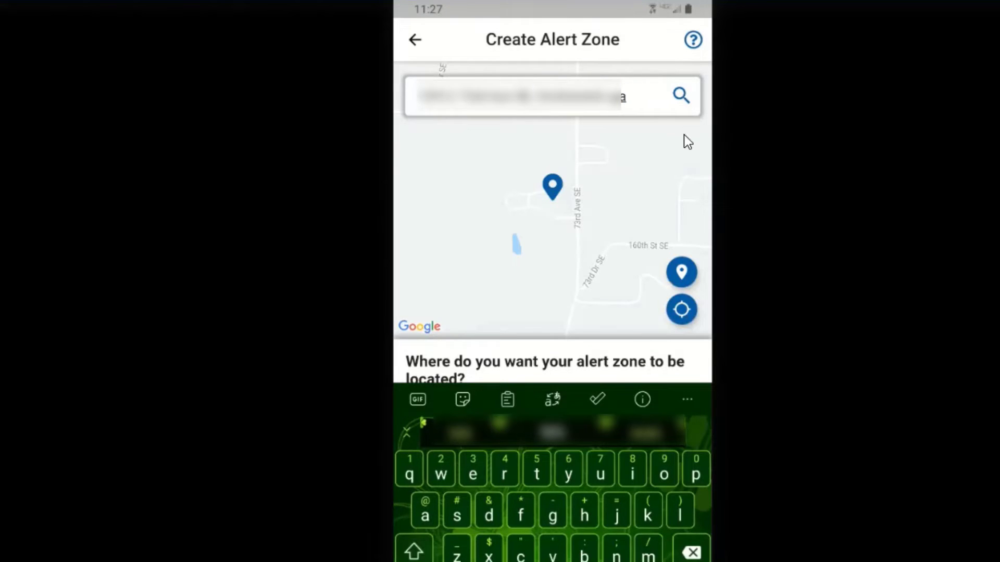
pyautogui.click(681, 97)
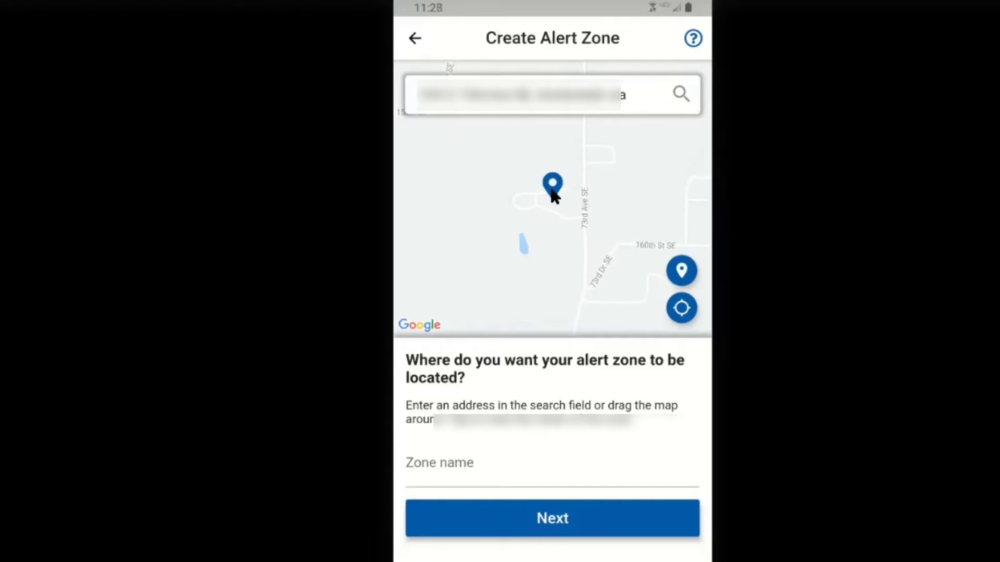
pyautogui.click(442, 477)
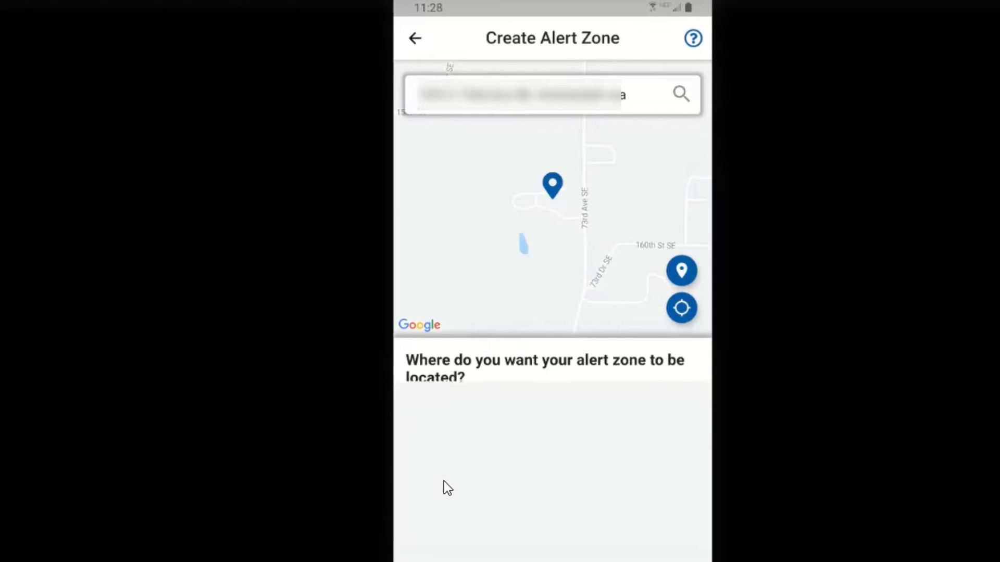
pyautogui.write('home')
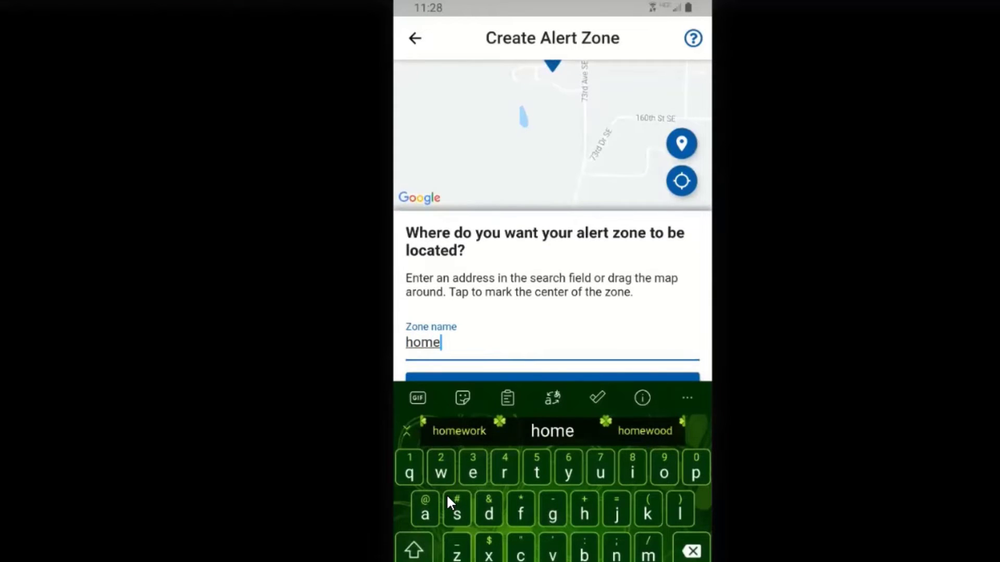
# - Enable alerts for both CathcartElem_AM and CathcartElem_PM on the home zone
pyautogui.click(564, 375)
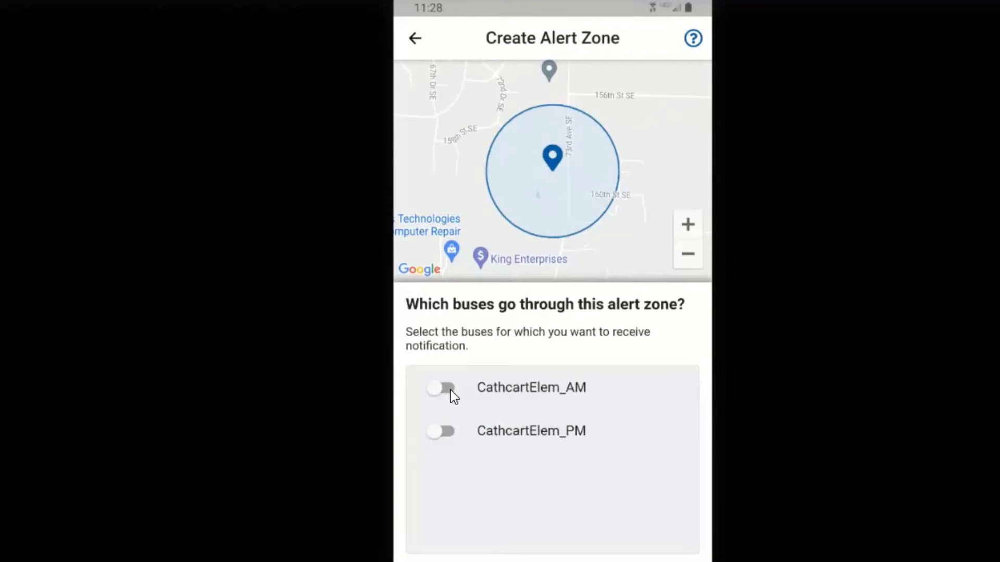
pyautogui.click(449, 429)
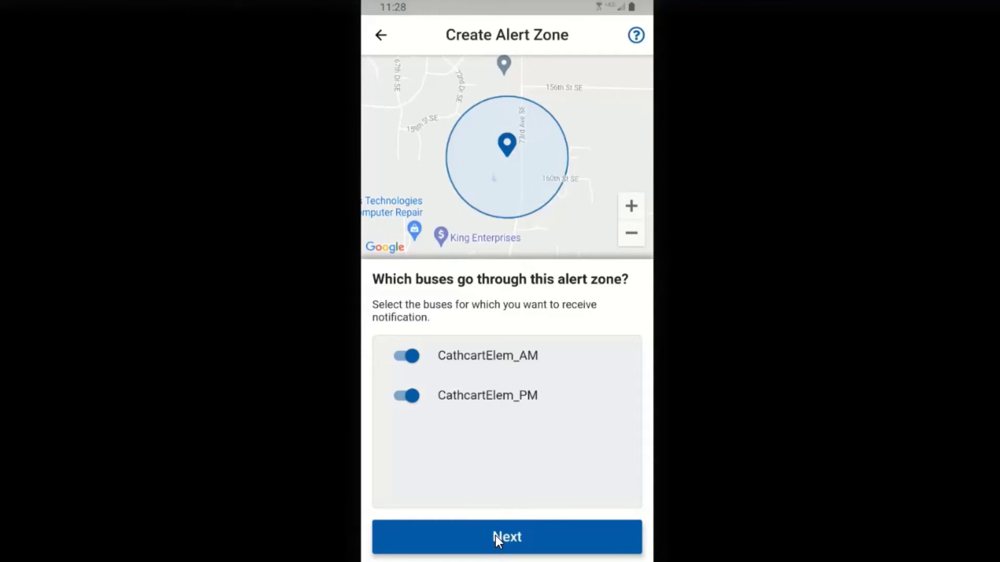
pyautogui.click(495, 536)
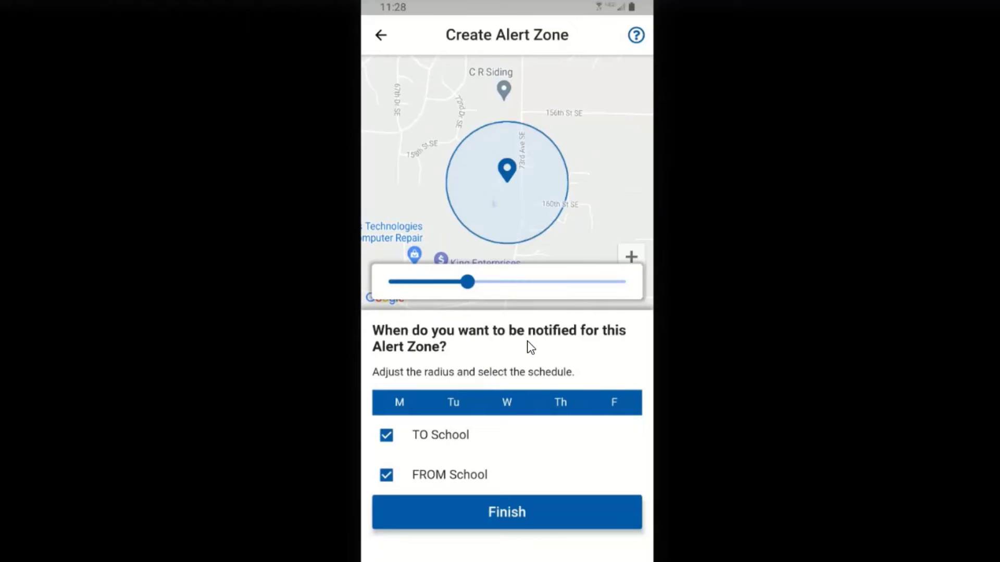
# - Widen the home zone radius slightly and finish with TO and FROM School checked
pyautogui.moveTo(474, 285)
pyautogui.mouseDown()
pyautogui.moveTo(554, 286)
pyautogui.moveTo(472, 285)
pyautogui.mouseUp()
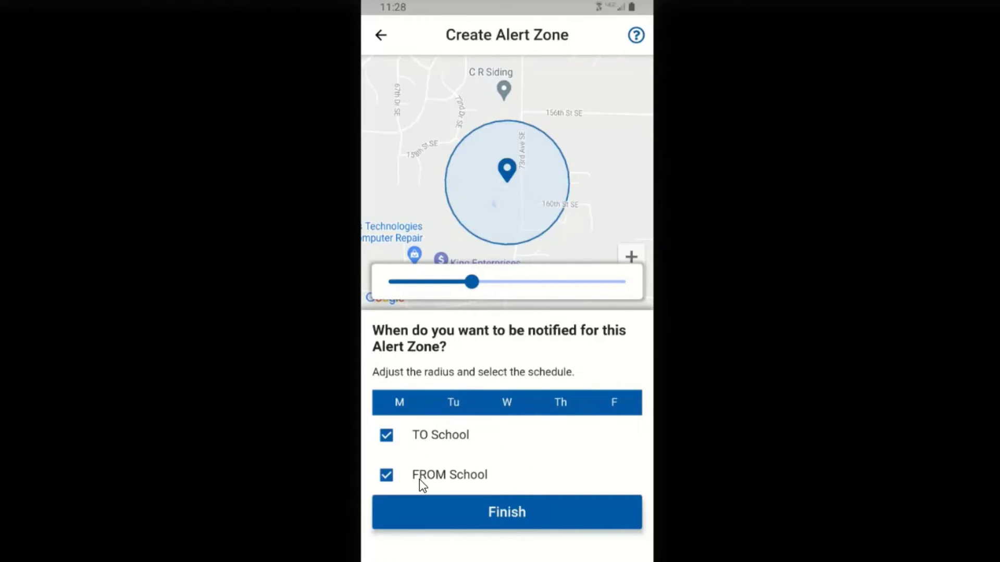
pyautogui.click(505, 511)
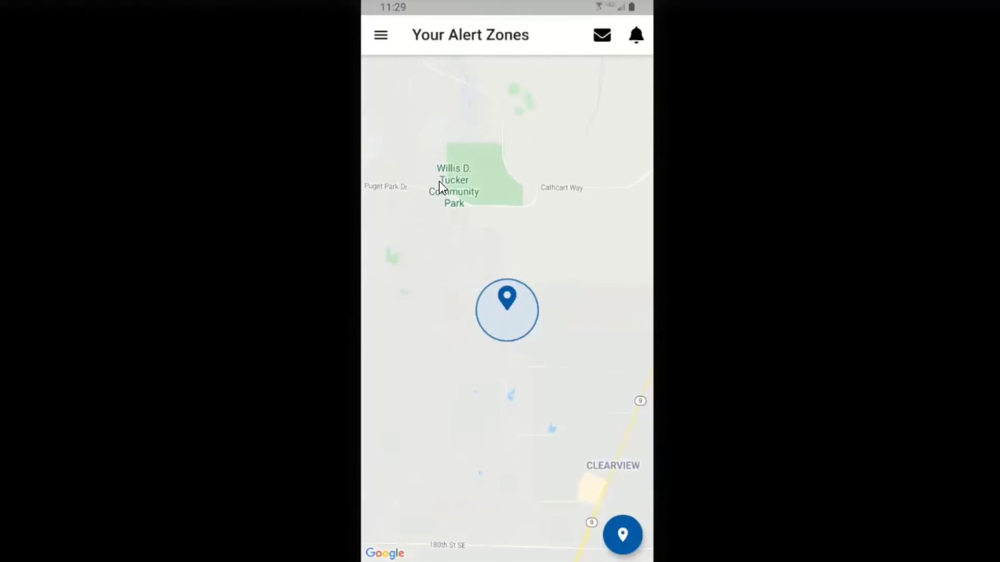
# - Switch on Cathcart Elem departure and arrival notifications and save them
pyautogui.click(381, 36)
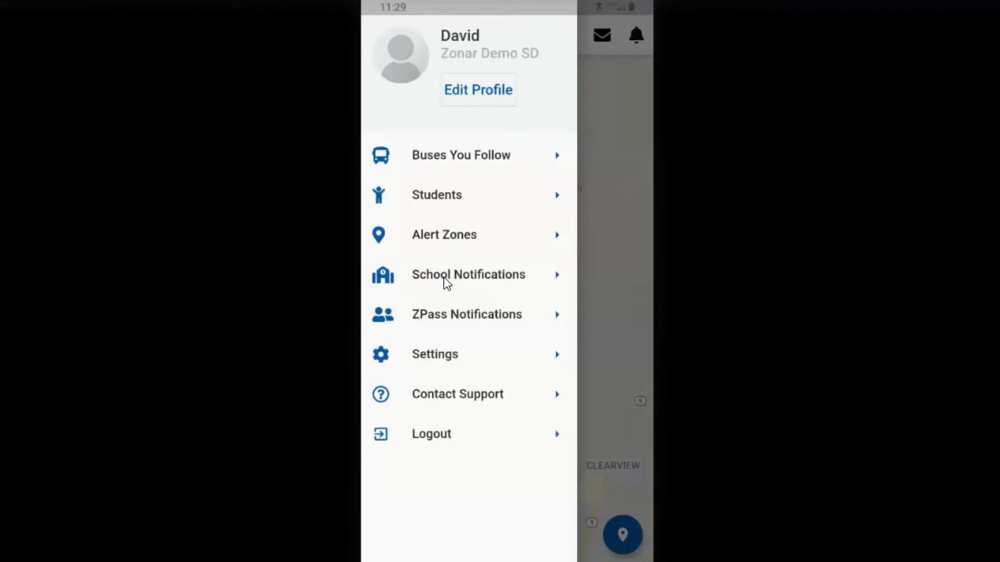
pyautogui.click(442, 276)
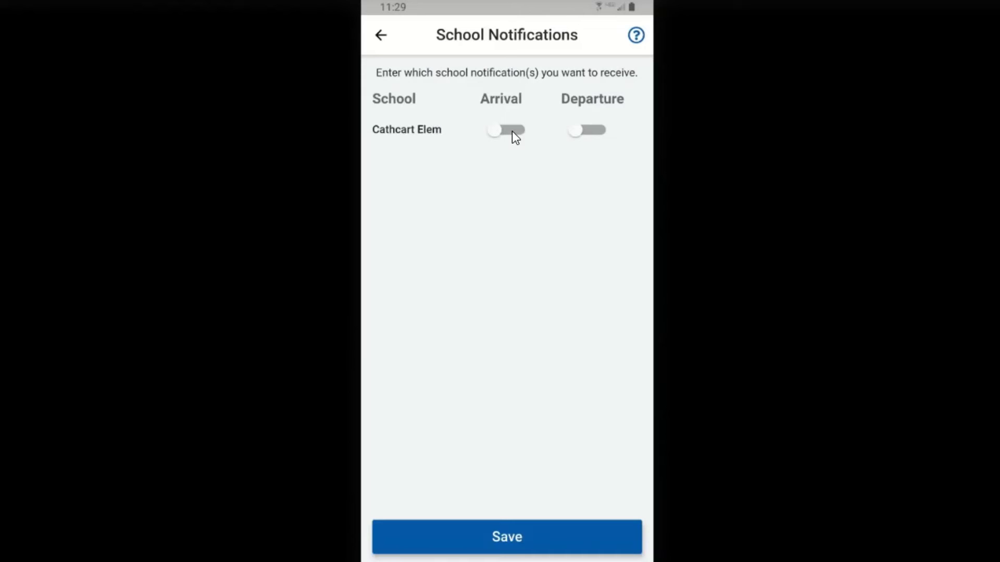
pyautogui.click(595, 132)
pyautogui.click(516, 131)
pyautogui.click(497, 545)
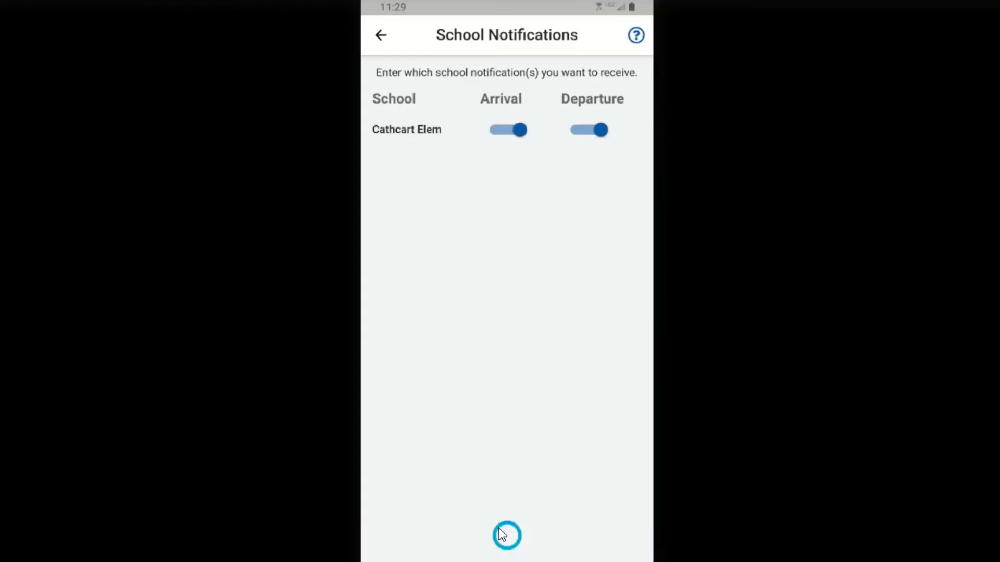
pyautogui.click(382, 36)
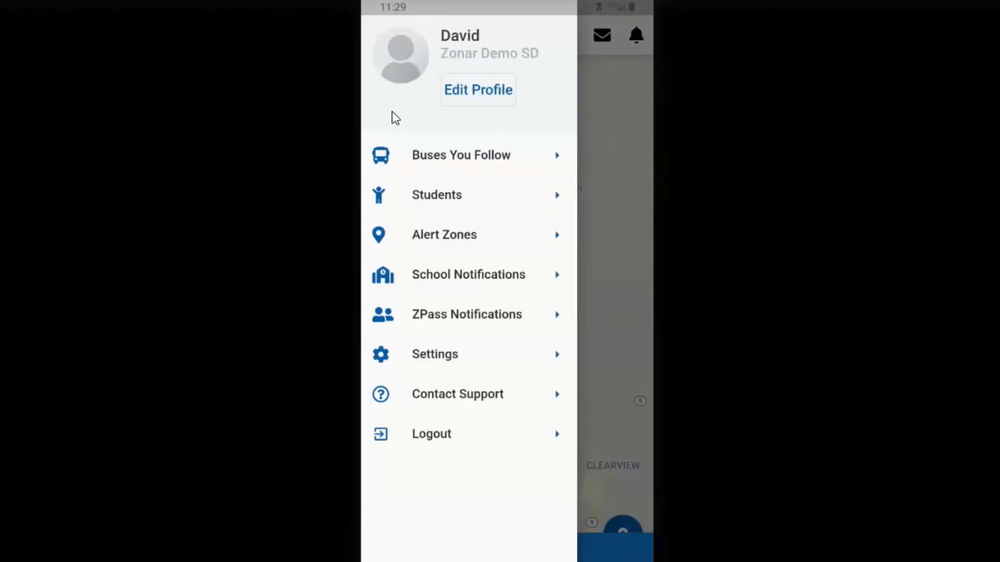
# - In ZPass Notifications, switch on SMS texts to the parent's mobile number and save
pyautogui.click(415, 315)
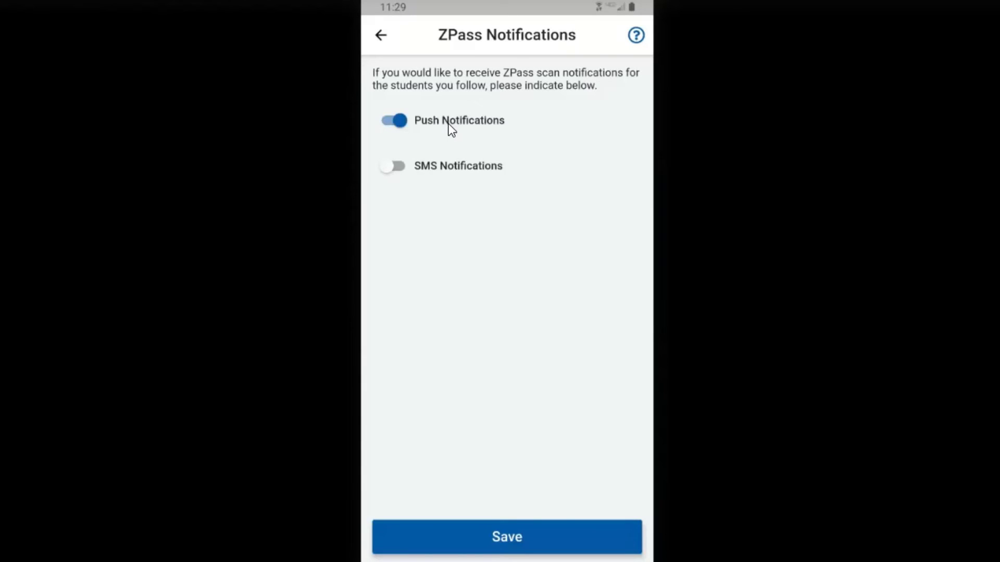
pyautogui.click(402, 167)
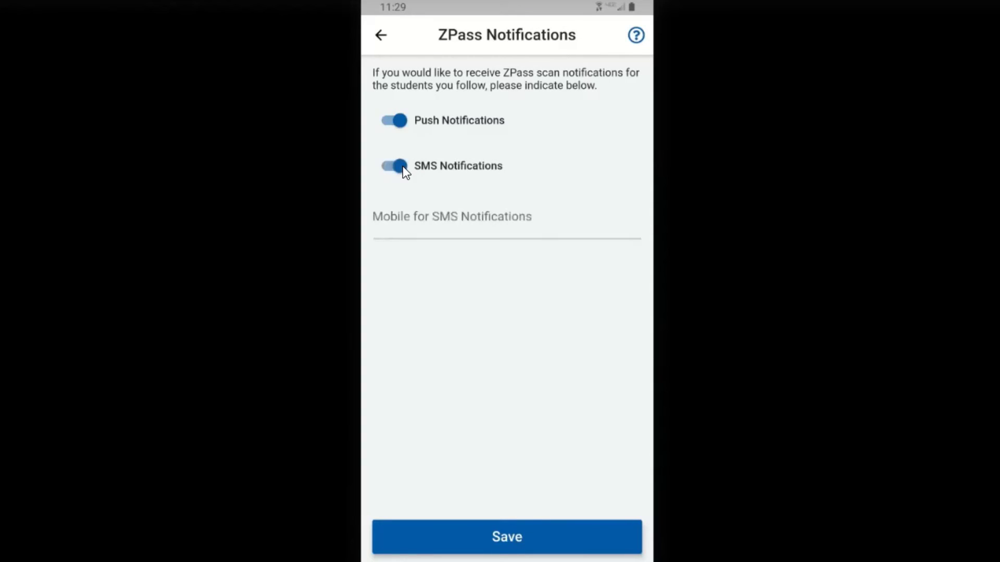
pyautogui.click(388, 232)
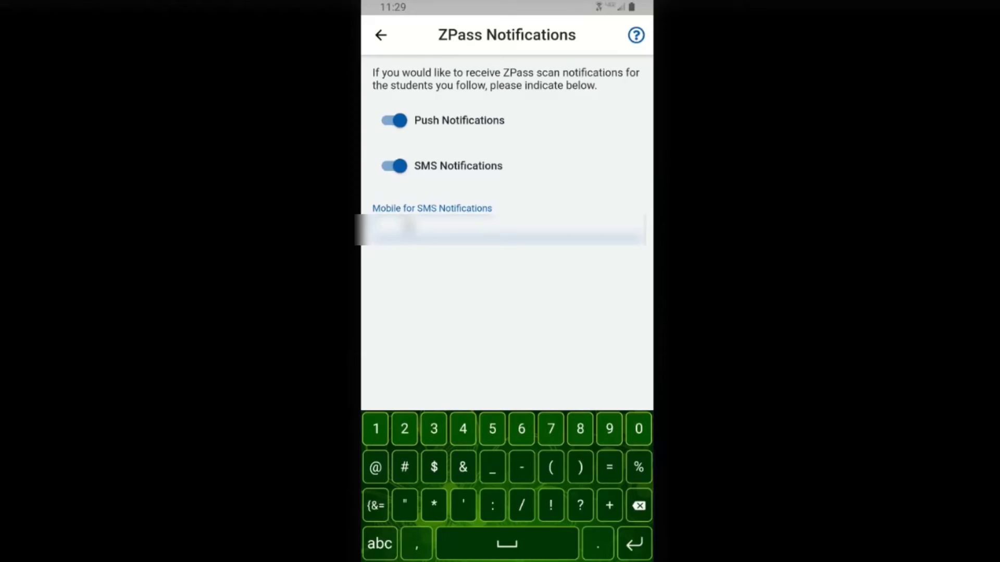
pyautogui.write('555555123')
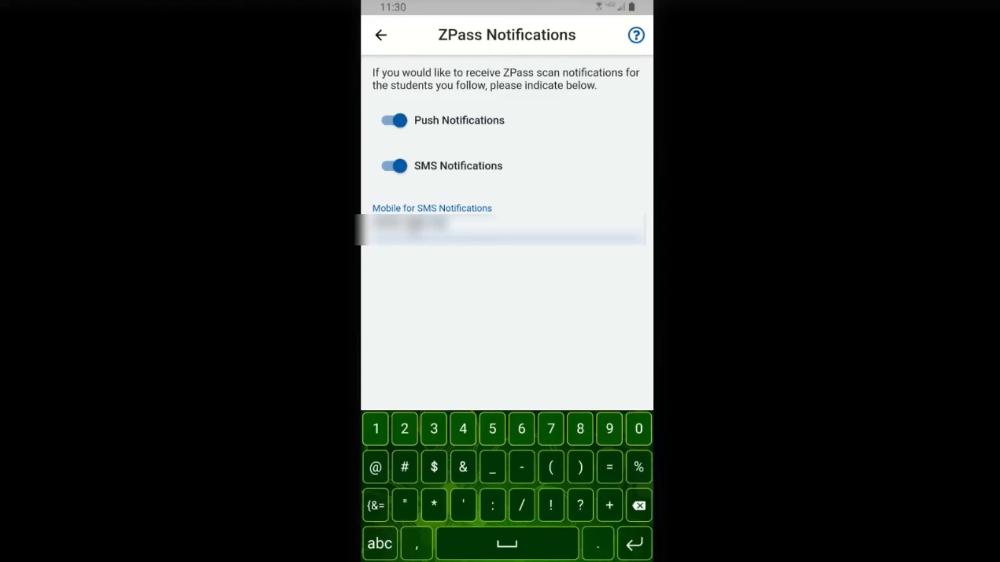
pyautogui.write('4')
pyautogui.click(635, 544)
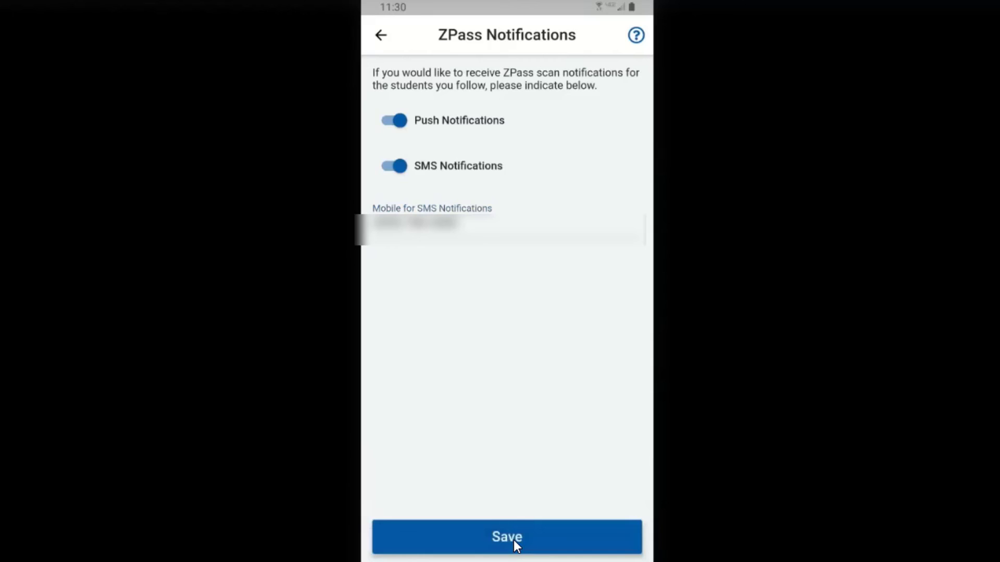
pyautogui.click(513, 539)
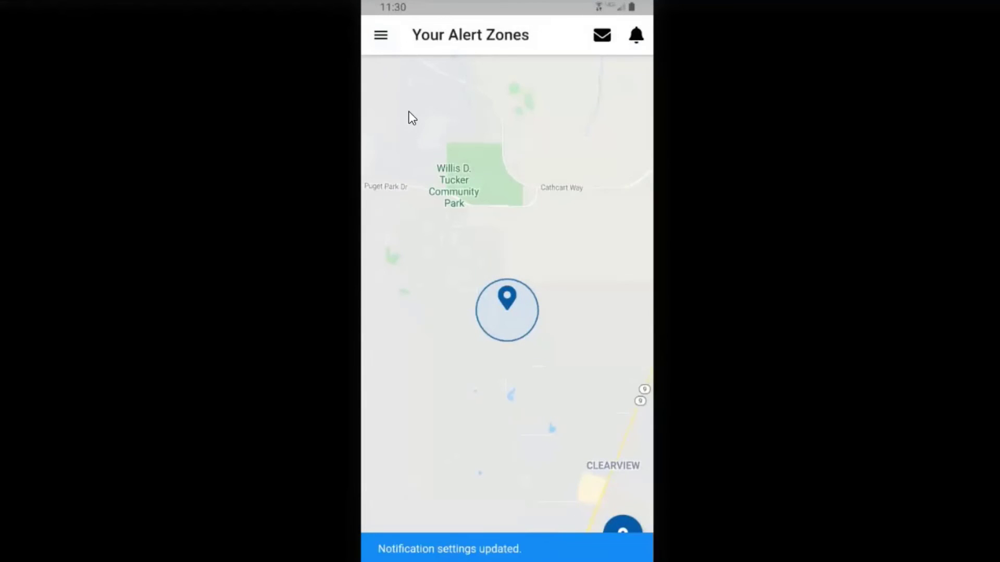
pyautogui.click(380, 36)
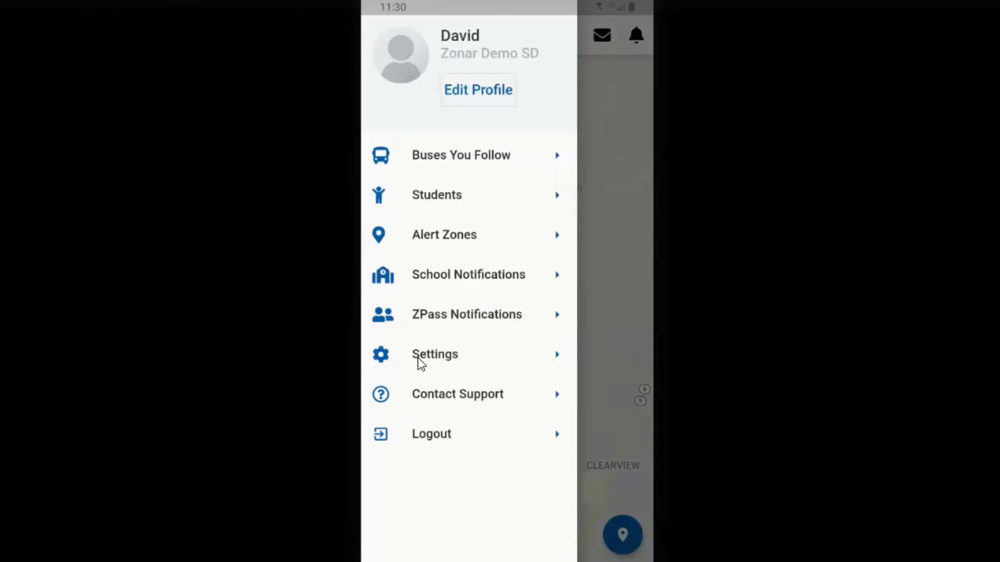
pyautogui.click(426, 359)
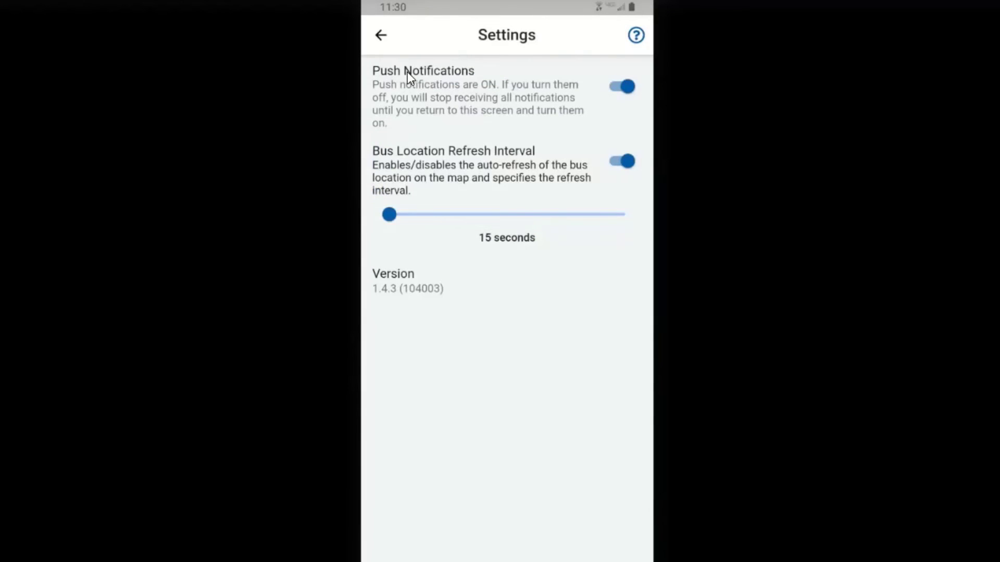
pyautogui.click(623, 87)
pyautogui.click(624, 87)
pyautogui.moveTo(415, 217); pyautogui.dragTo(356, 220)
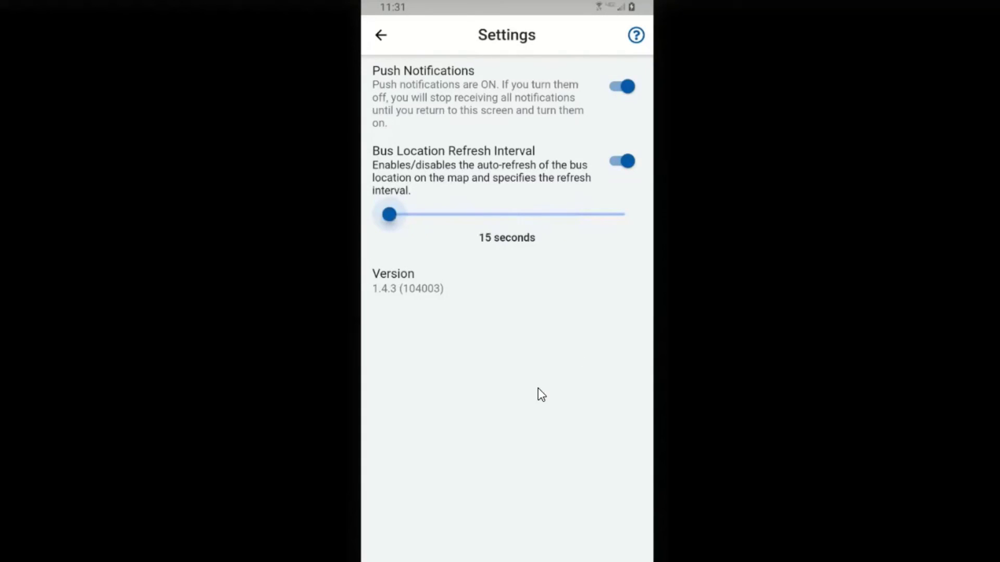
pyautogui.click(381, 34)
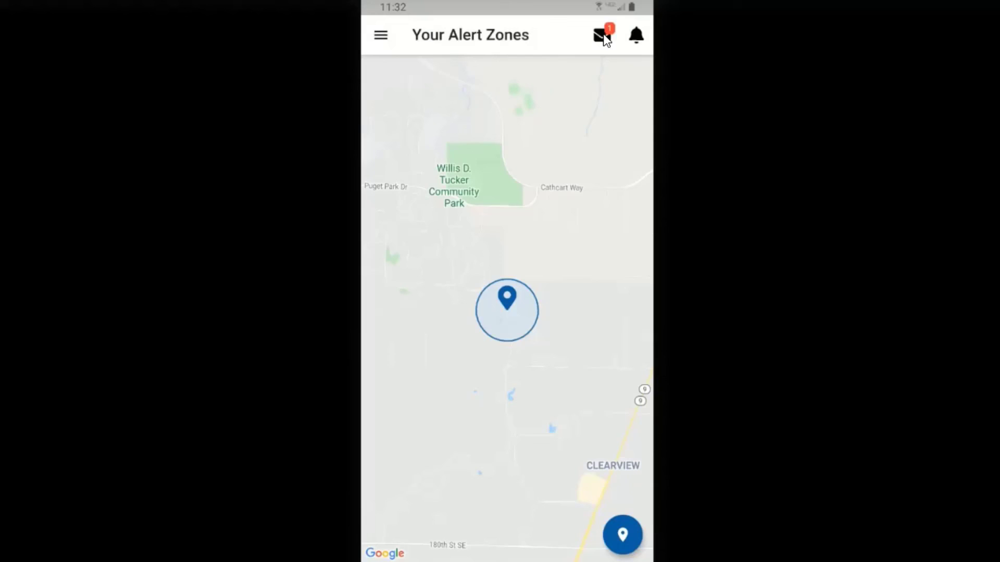
# - Read the 'buses are running 5 min late' message, then return to the alert zones map
pyautogui.click(603, 37)
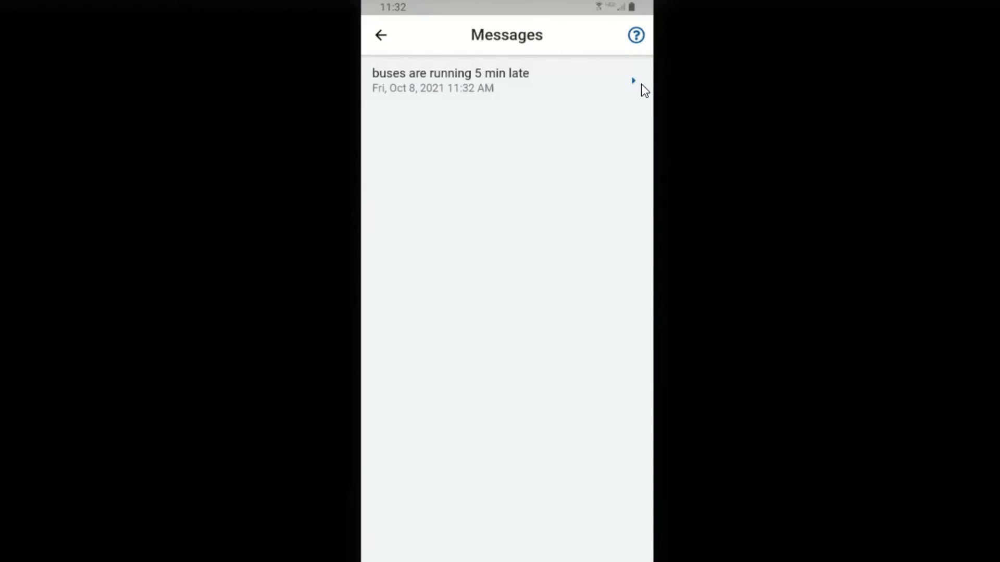
pyautogui.press('Escape')
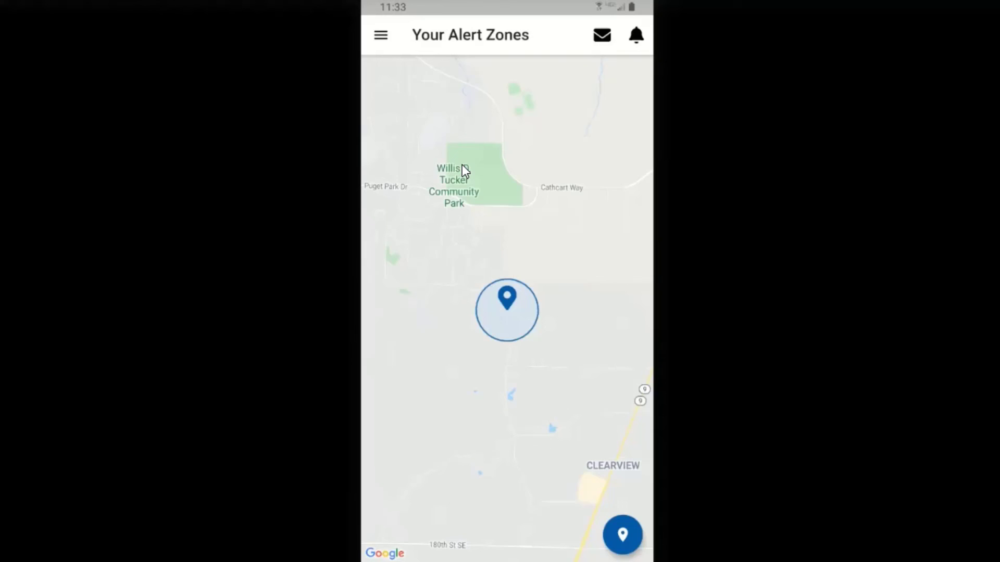